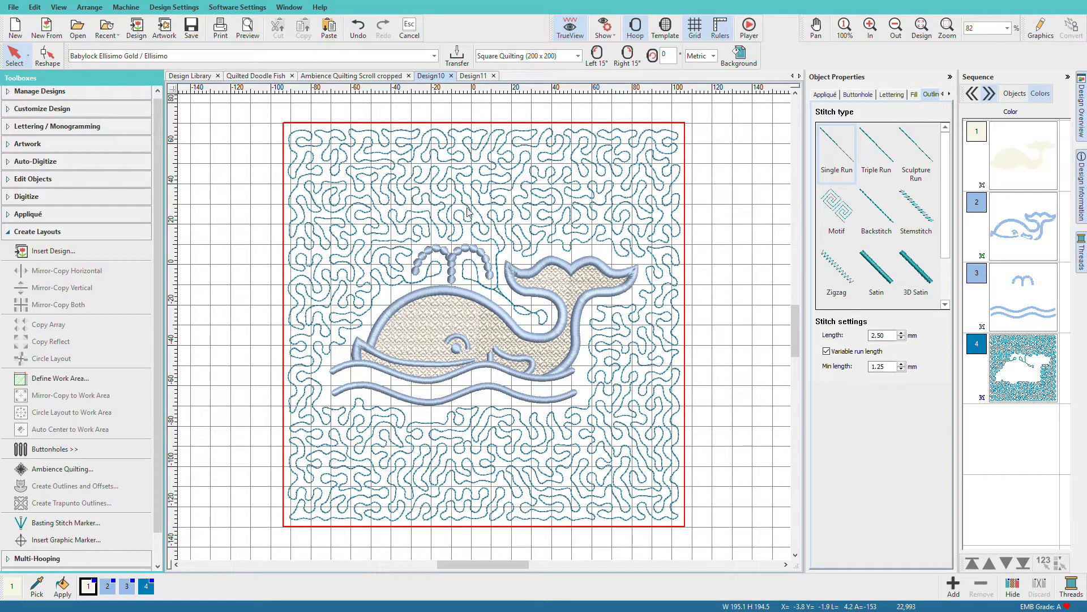
Step: Switch to the Ambience Quilting Scroll cropped design with its red flower motif
{"action": "left_click", "coordinate": [336, 76]}
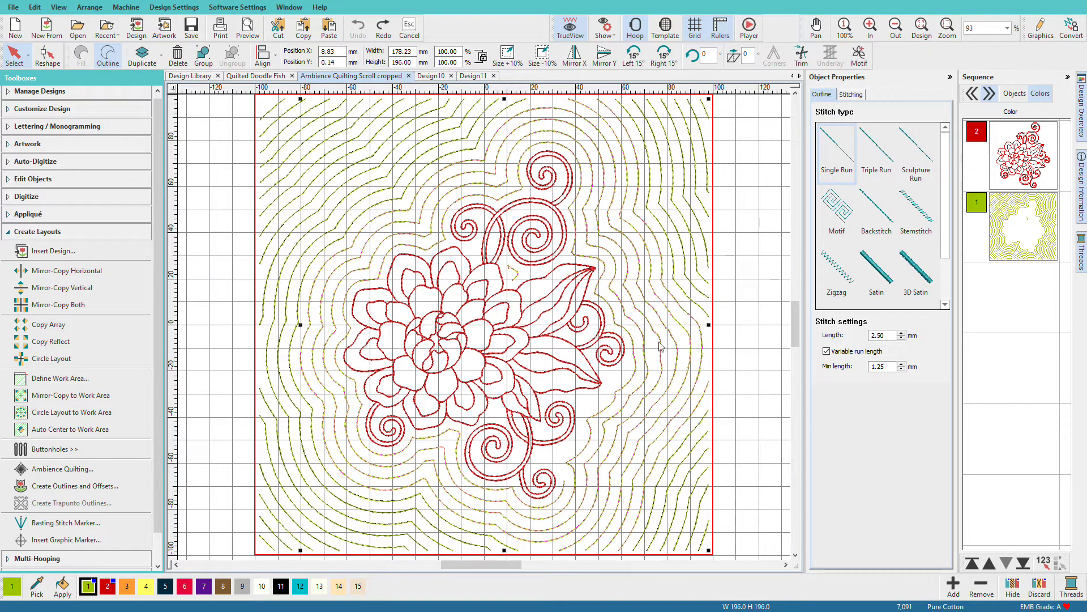
Step: On the Quilted Doodle Fish design, delete the existing doodle quilting background
{"action": "left_click", "coordinate": [255, 77]}
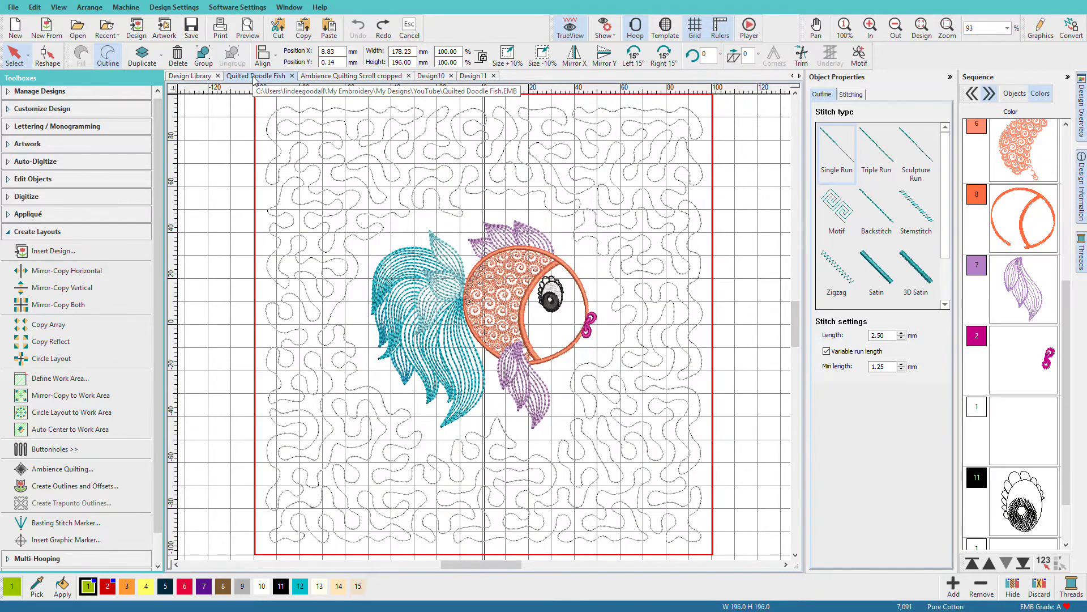
{"action": "left_click", "coordinate": [559, 217]}
{"action": "key", "text": "Delete"}
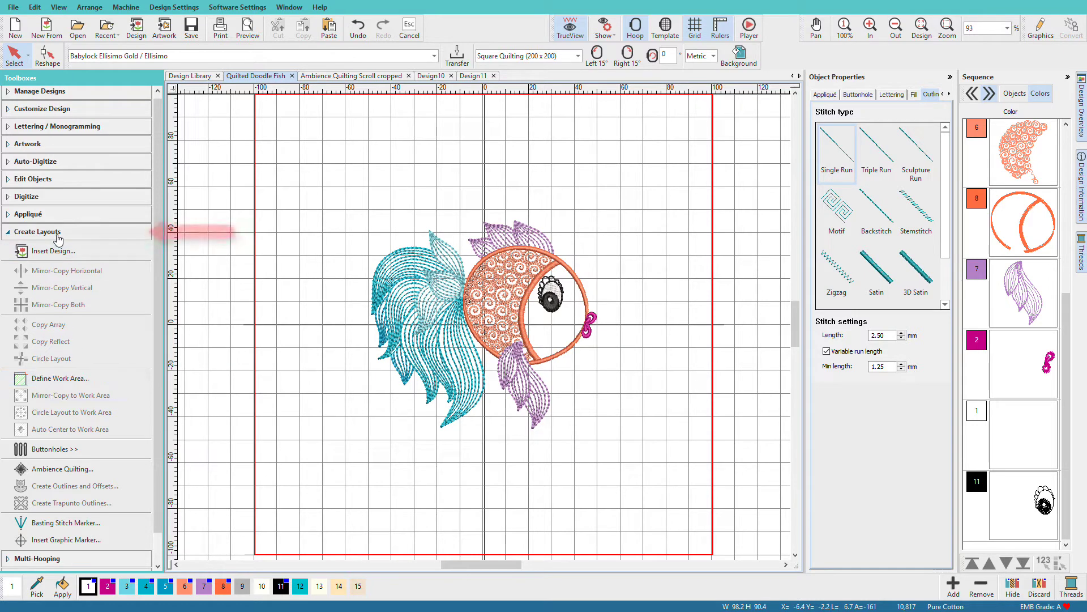
Step: Open Ambience Quilting, keep Stipple as the quilting type, and adjust the design margin
{"action": "left_click", "coordinate": [89, 475]}
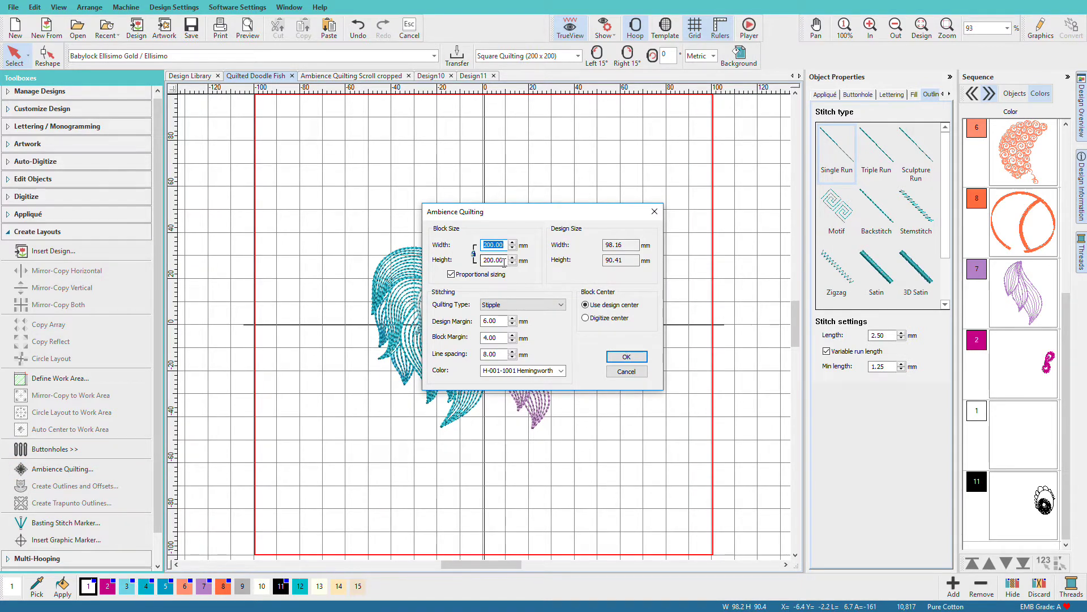
{"action": "left_click", "coordinate": [561, 306]}
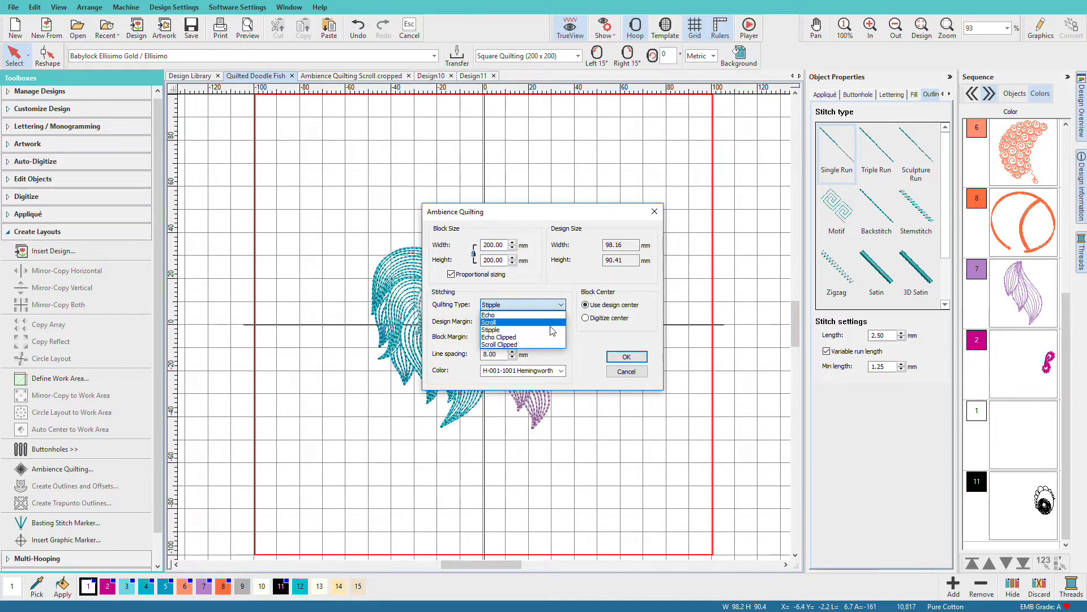
{"action": "left_click", "coordinate": [550, 329]}
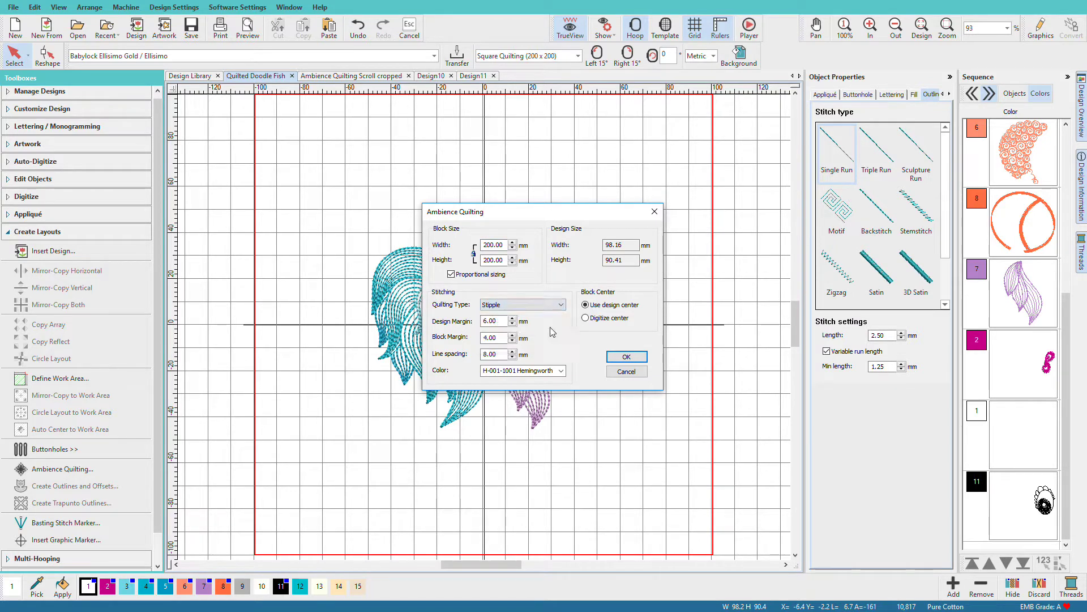
{"action": "left_click", "coordinate": [513, 324]}
{"action": "type", "text": "3"}
{"action": "double_click", "coordinate": [485, 321]}
Step: Set block margin 2, line spacing 4 mm, and thread H-251-1034 Hemingworth
{"action": "double_click", "coordinate": [497, 338]}
{"action": "type", "text": "2"}
{"action": "key", "text": "Tab"}
{"action": "type", "text": "4"}
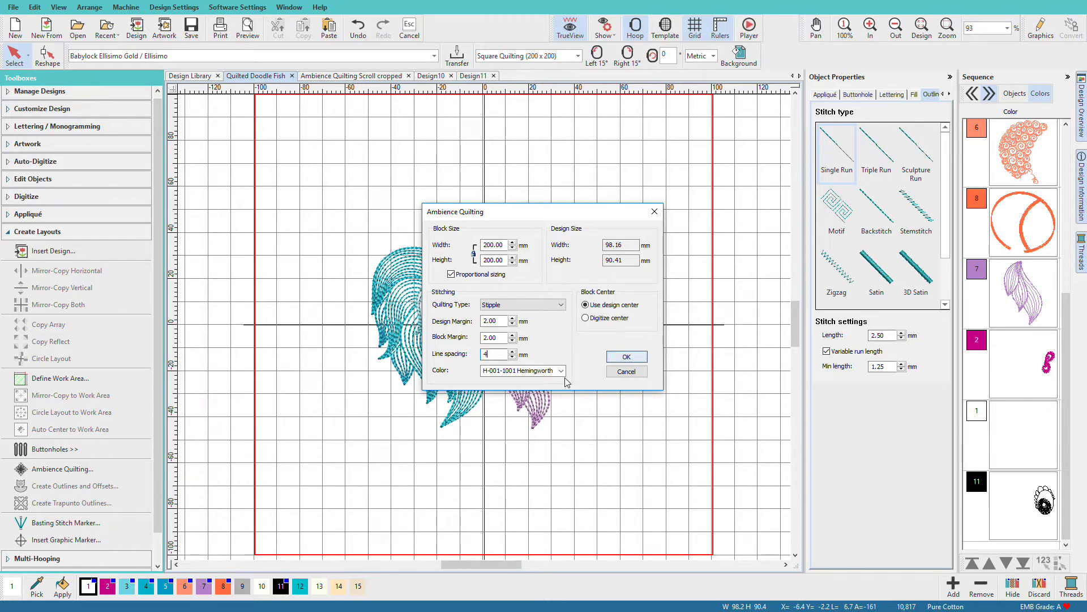
{"action": "left_click", "coordinate": [560, 371]}
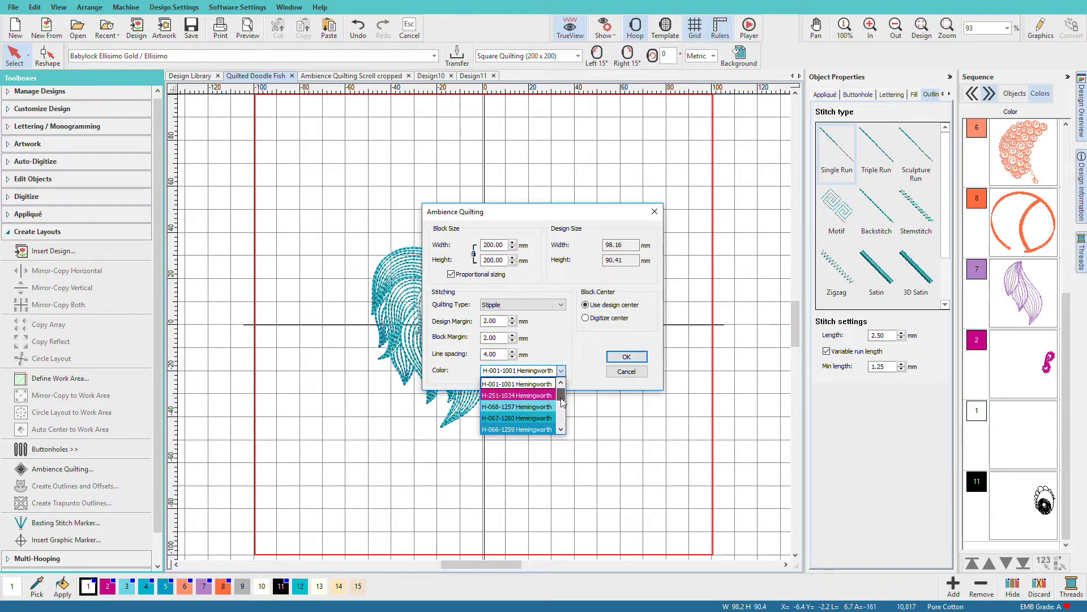
{"action": "scroll", "coordinate": [561, 413], "scroll_direction": "down", "scroll_amount": 10}
{"action": "scroll", "coordinate": [562, 433], "scroll_direction": "up", "scroll_amount": 10}
{"action": "left_click", "coordinate": [546, 395]}
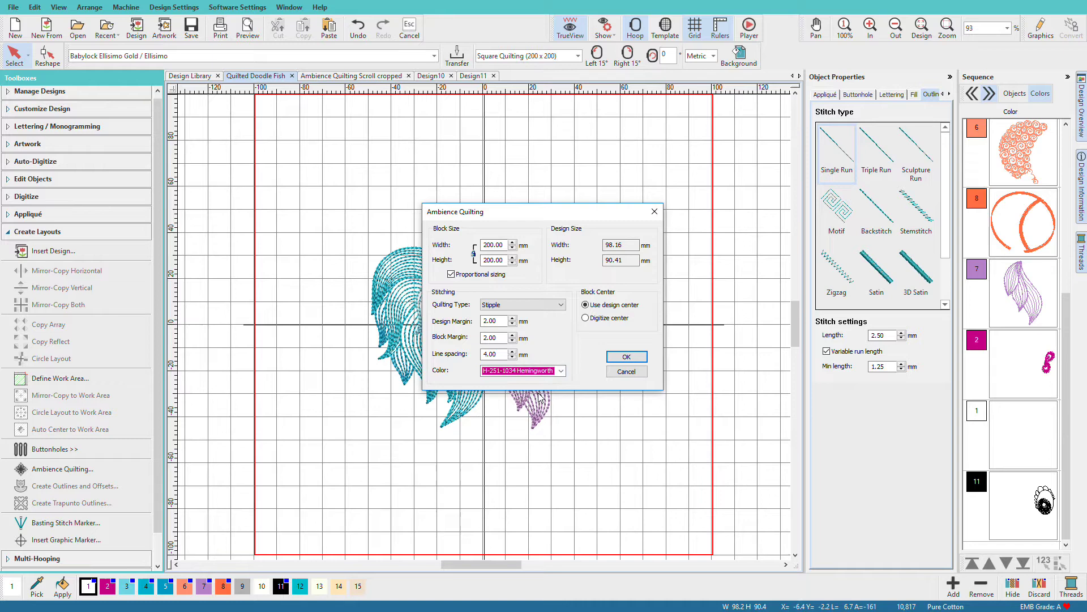
Step: Generate the pink stipple background, try Triple Run then Backstitch, and delete it
{"action": "left_click", "coordinate": [633, 359]}
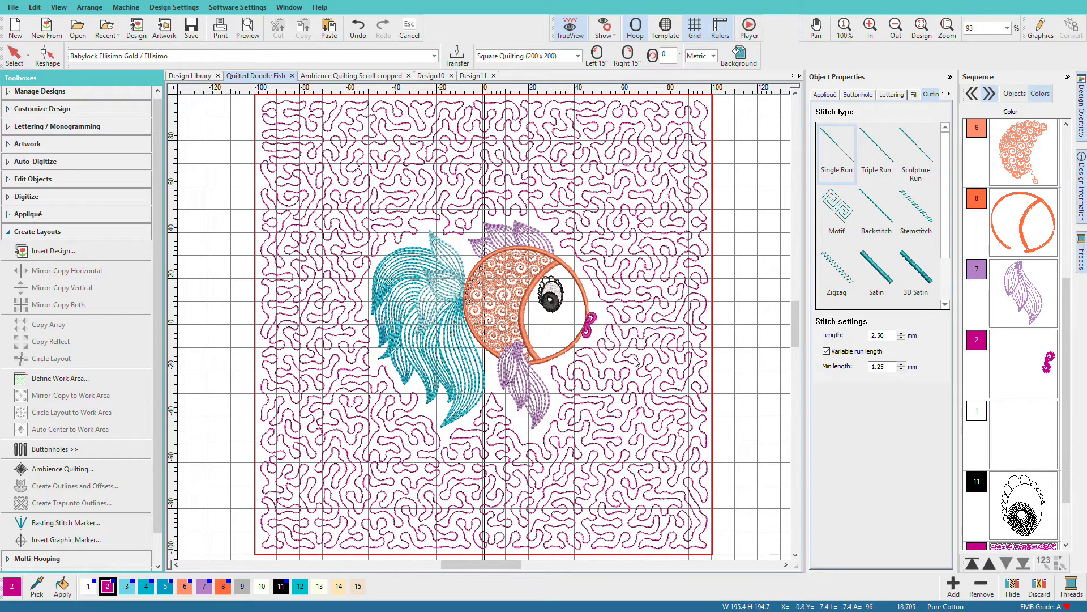
{"action": "left_click", "coordinate": [661, 350]}
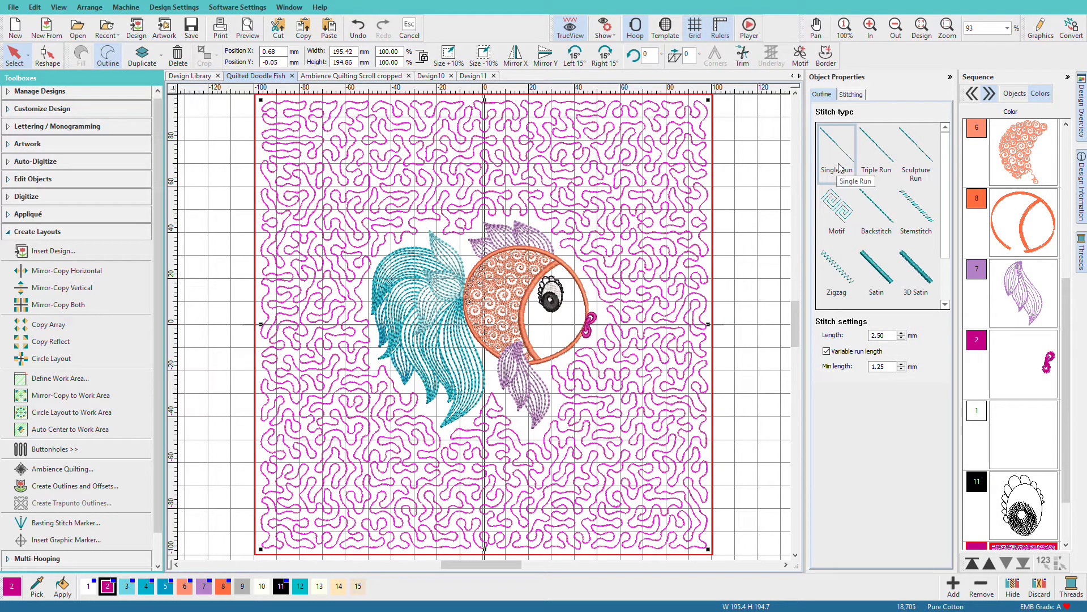
{"action": "left_click", "coordinate": [886, 155]}
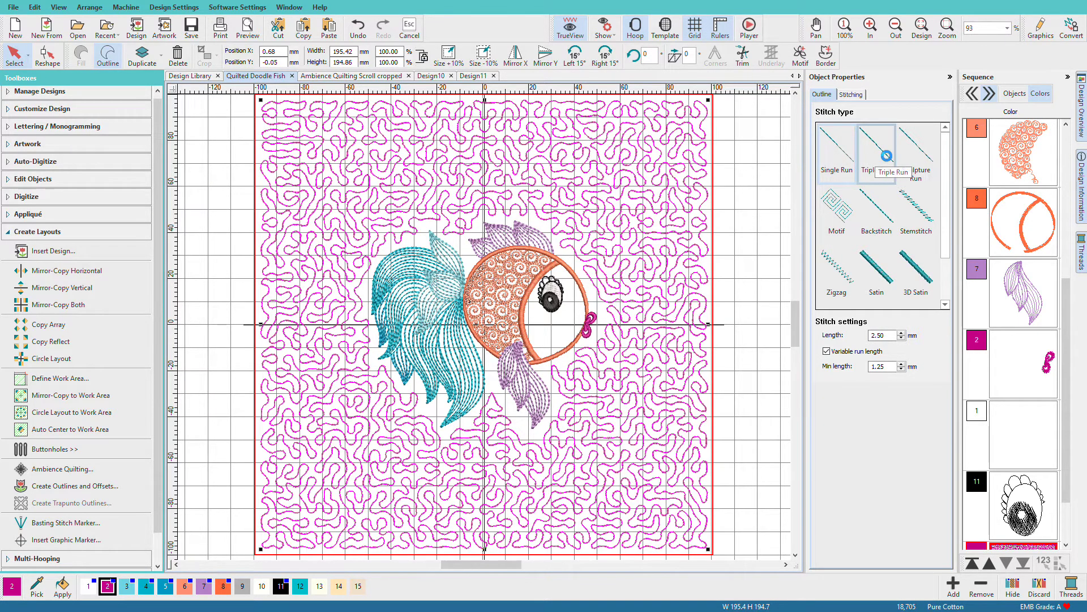
{"action": "left_click", "coordinate": [865, 229]}
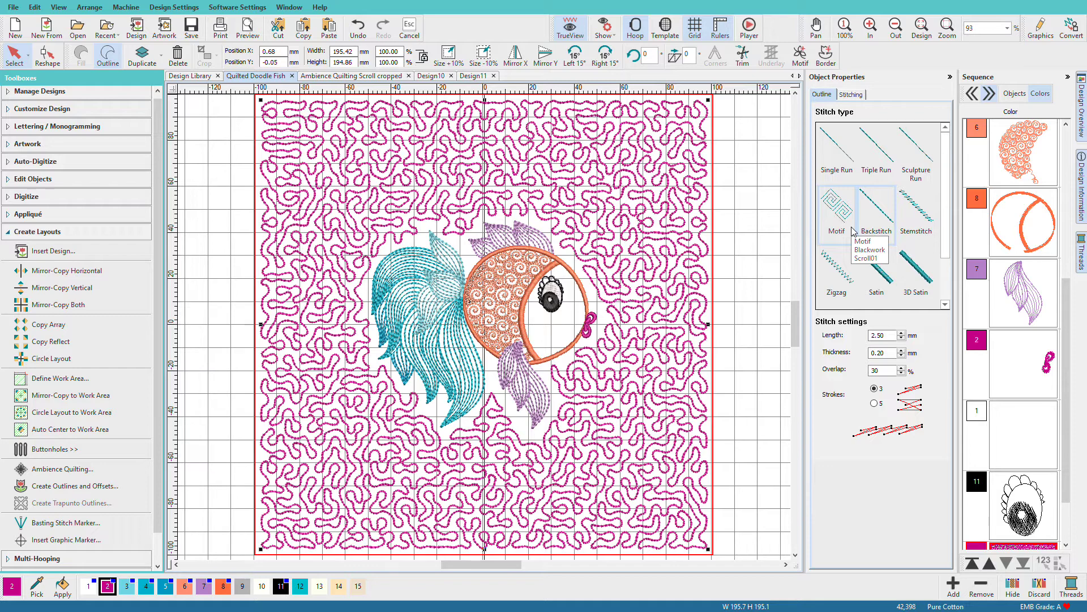
{"action": "key", "text": "Delete"}
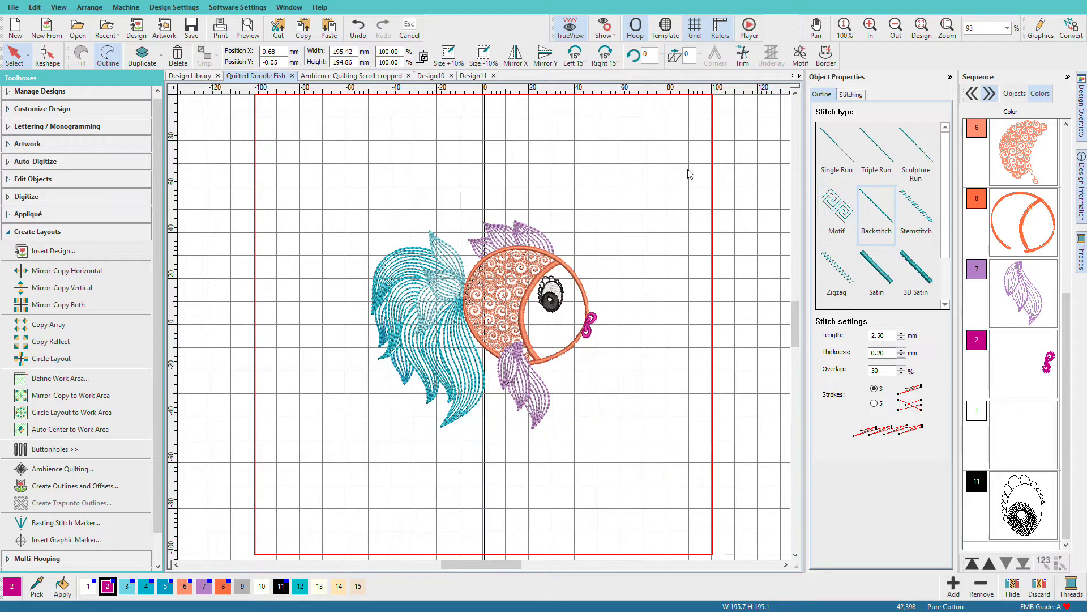
Step: Generate a new quilting background with Echo as the quilting type
{"action": "left_click", "coordinate": [71, 470]}
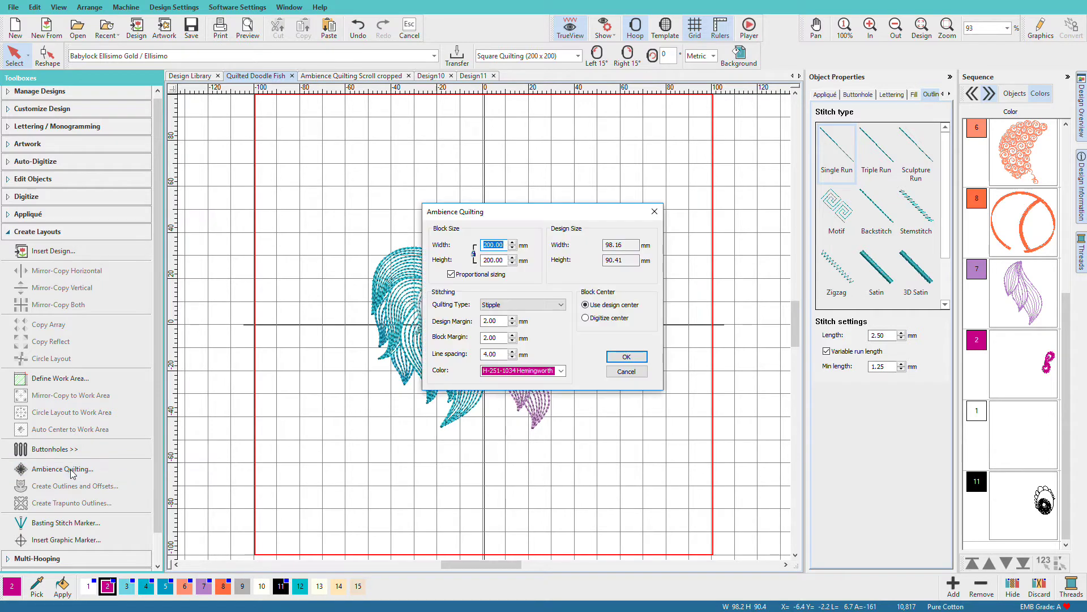
{"action": "left_click", "coordinate": [562, 305]}
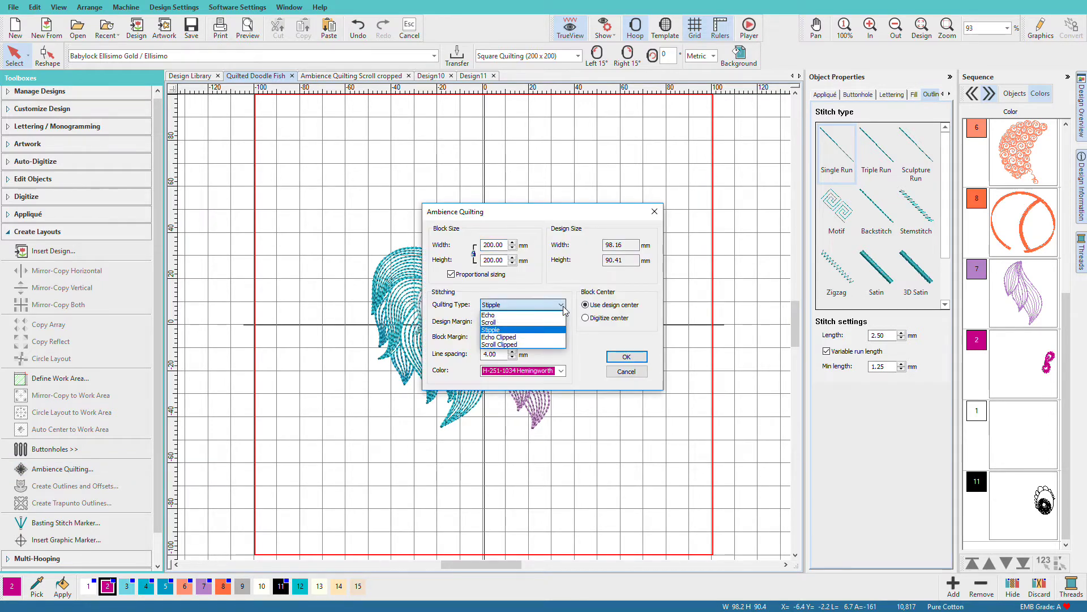
{"action": "left_click", "coordinate": [554, 316]}
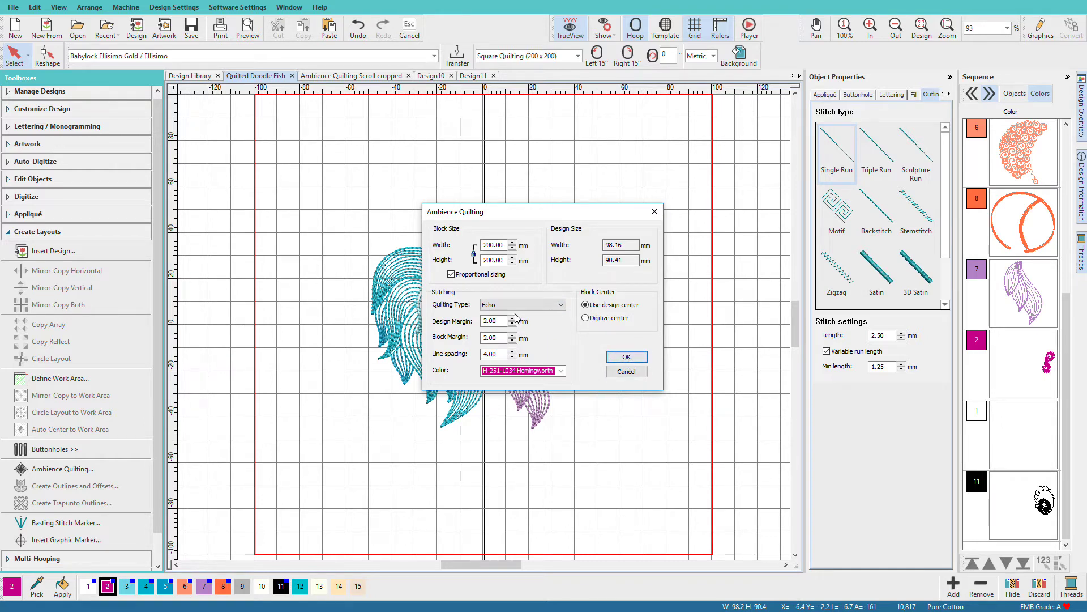
{"action": "left_click", "coordinate": [626, 356]}
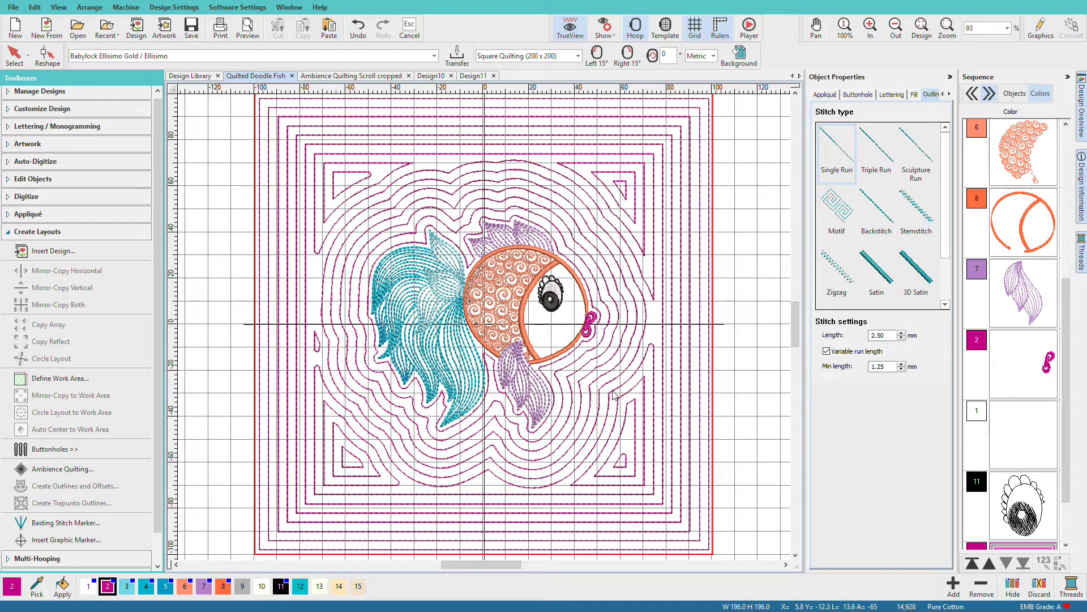
Step: Recolour the echo quilting outlines around the fish to black swatch 11
{"action": "left_click", "coordinate": [600, 344]}
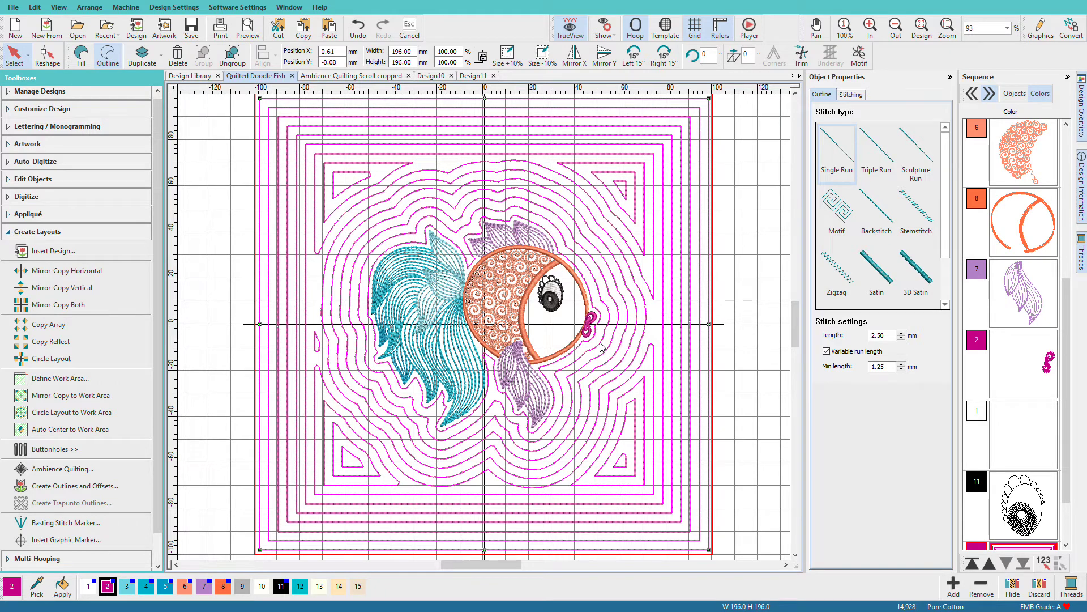
{"action": "key", "text": "Escape"}
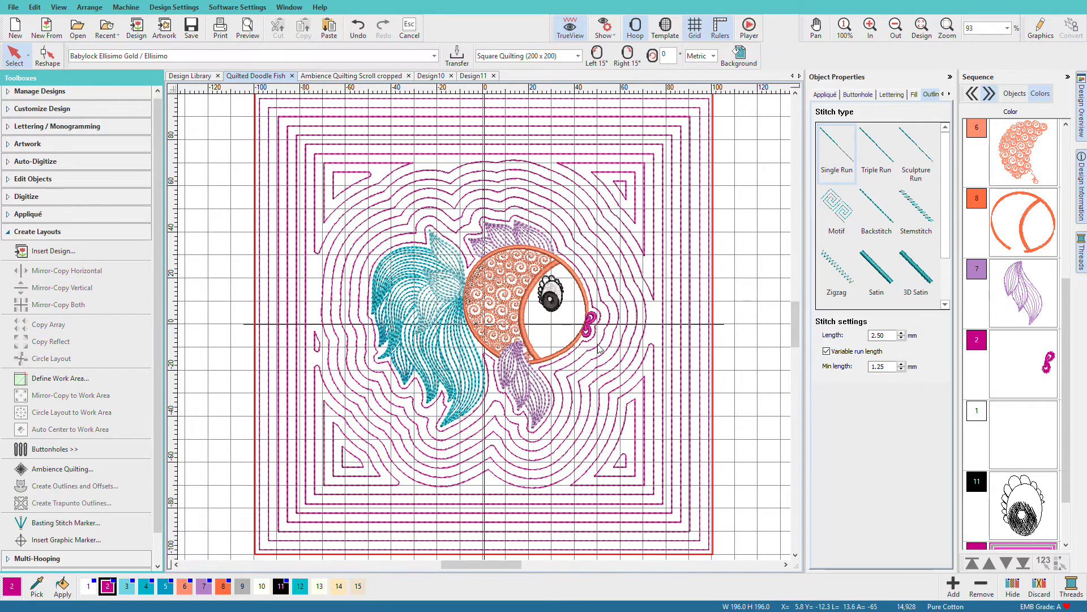
{"action": "left_click", "coordinate": [601, 344]}
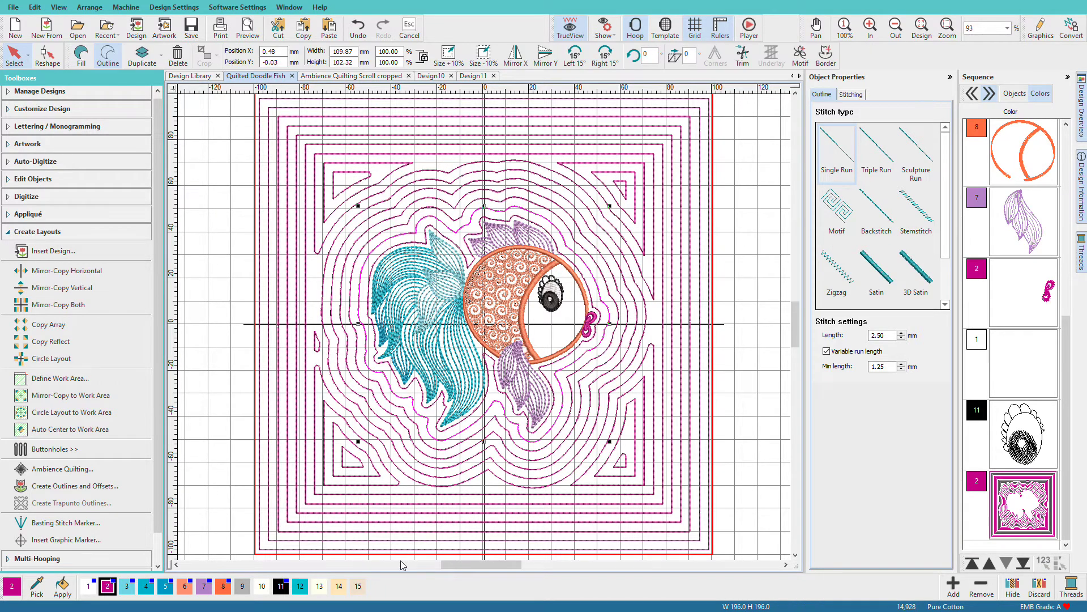
{"action": "left_click", "coordinate": [285, 589]}
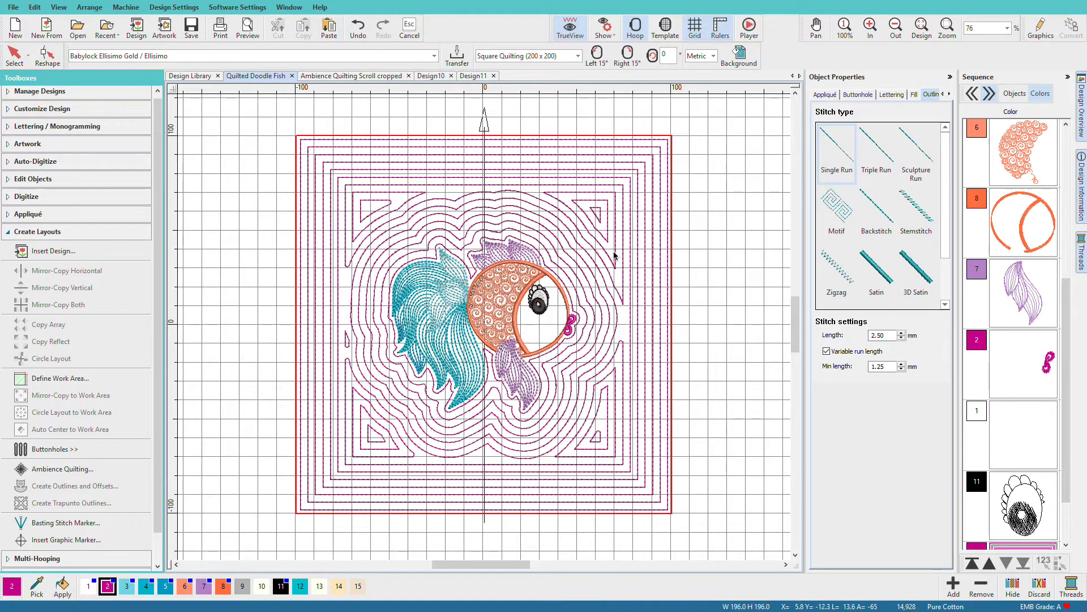
Step: Undo the echo background and generate an Echo Clipped quilting background instead
{"action": "key", "text": "ctrl+z"}
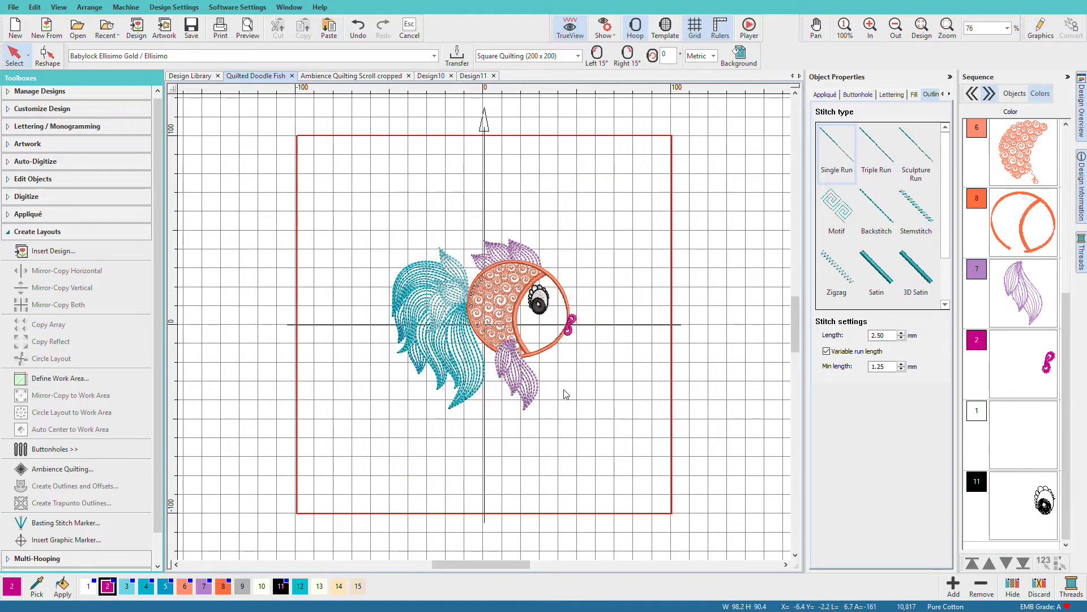
{"action": "left_click", "coordinate": [55, 471]}
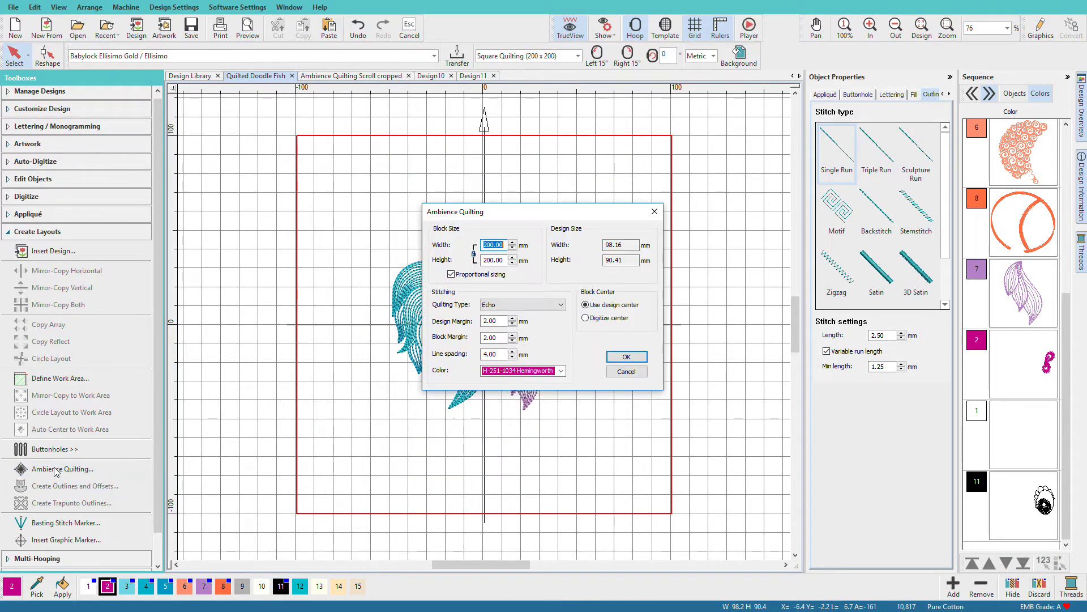
{"action": "left_click", "coordinate": [561, 306]}
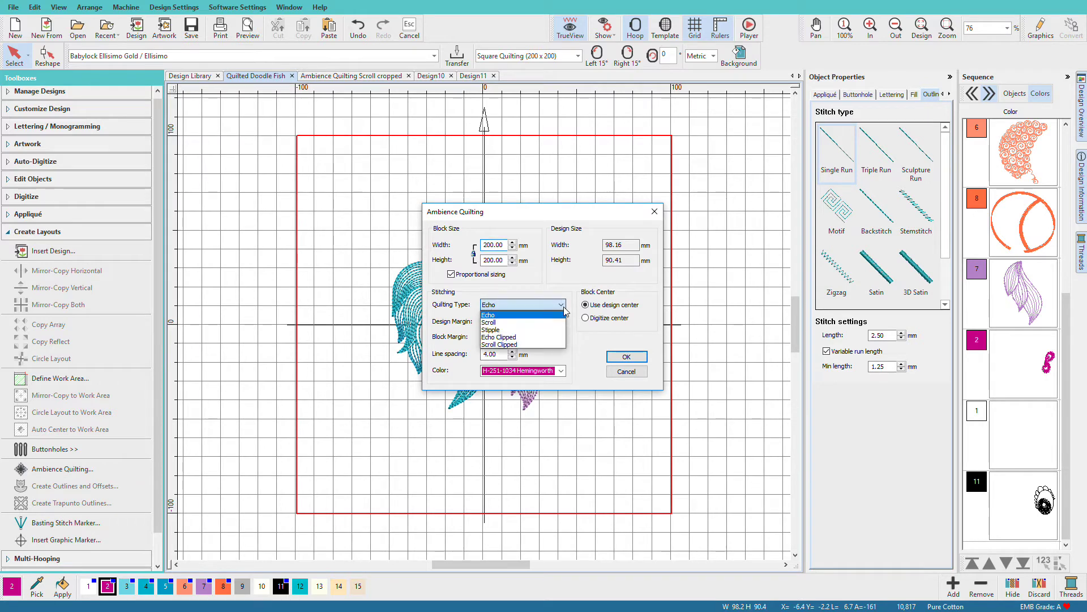
{"action": "left_click", "coordinate": [548, 338]}
{"action": "left_click", "coordinate": [621, 355]}
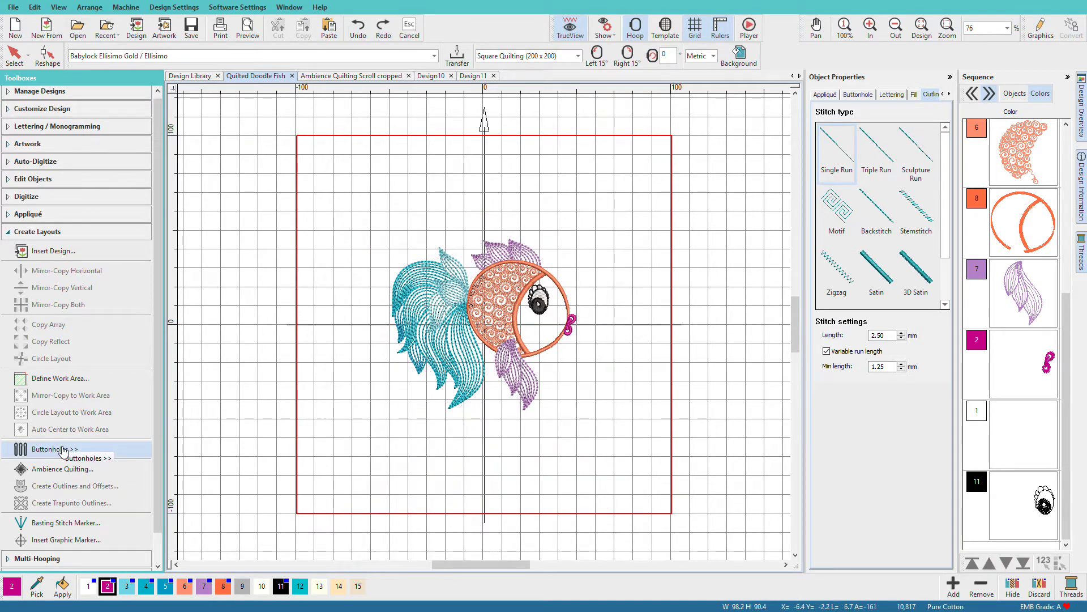
{"action": "left_click", "coordinate": [70, 470]}
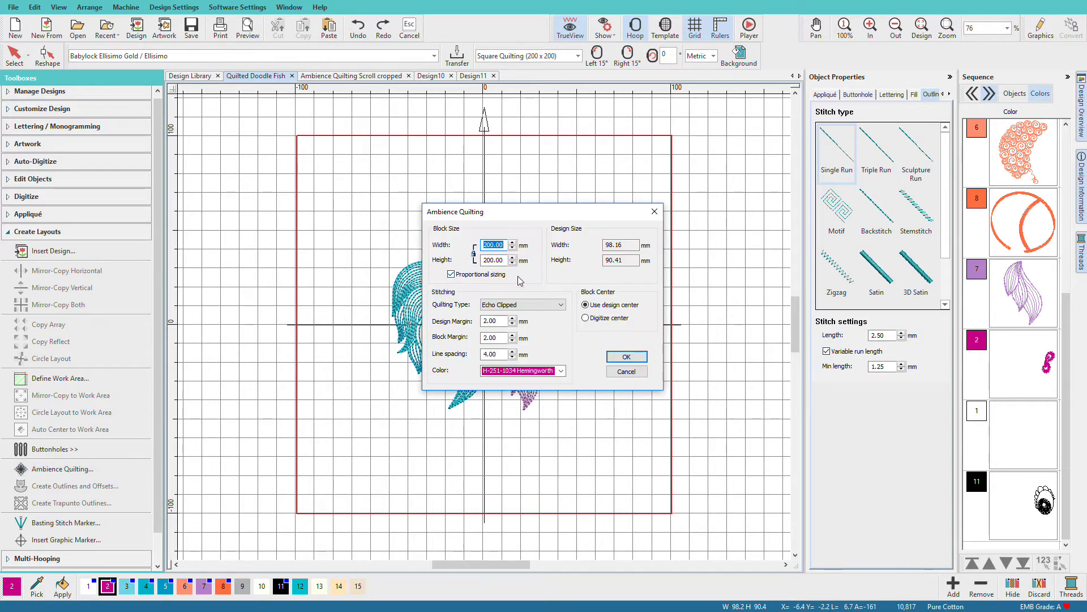
{"action": "left_click", "coordinate": [557, 305]}
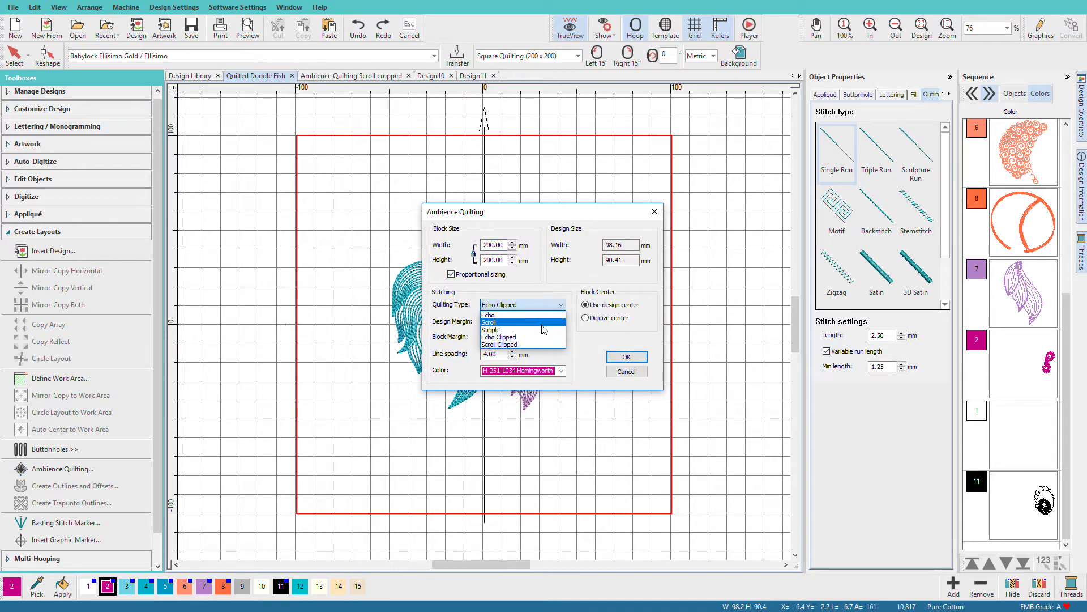
{"action": "left_click", "coordinate": [542, 323]}
{"action": "left_click", "coordinate": [633, 355]}
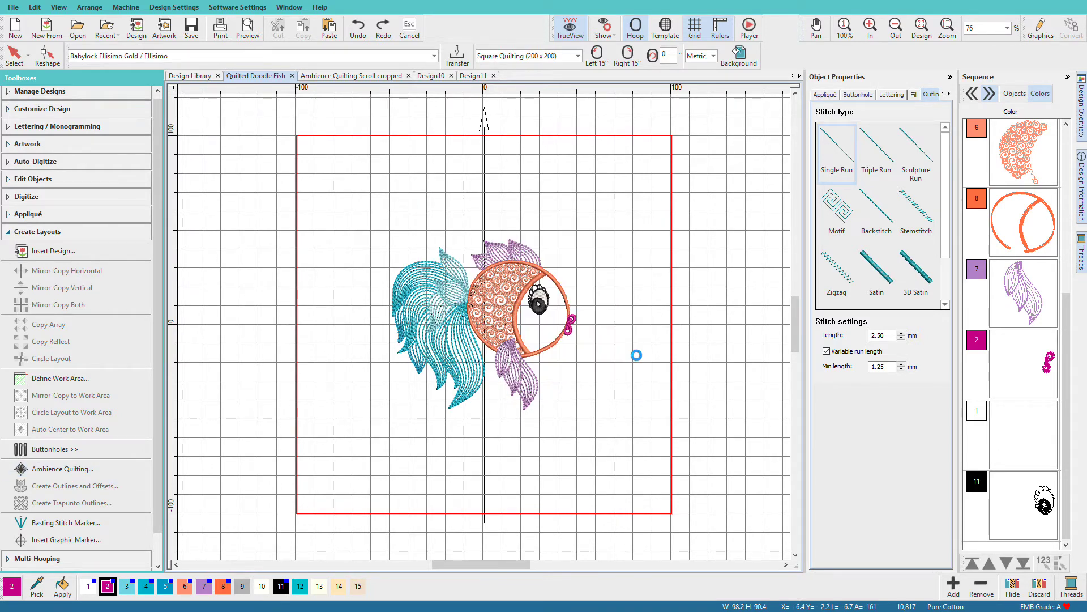
{"action": "left_click", "coordinate": [661, 380]}
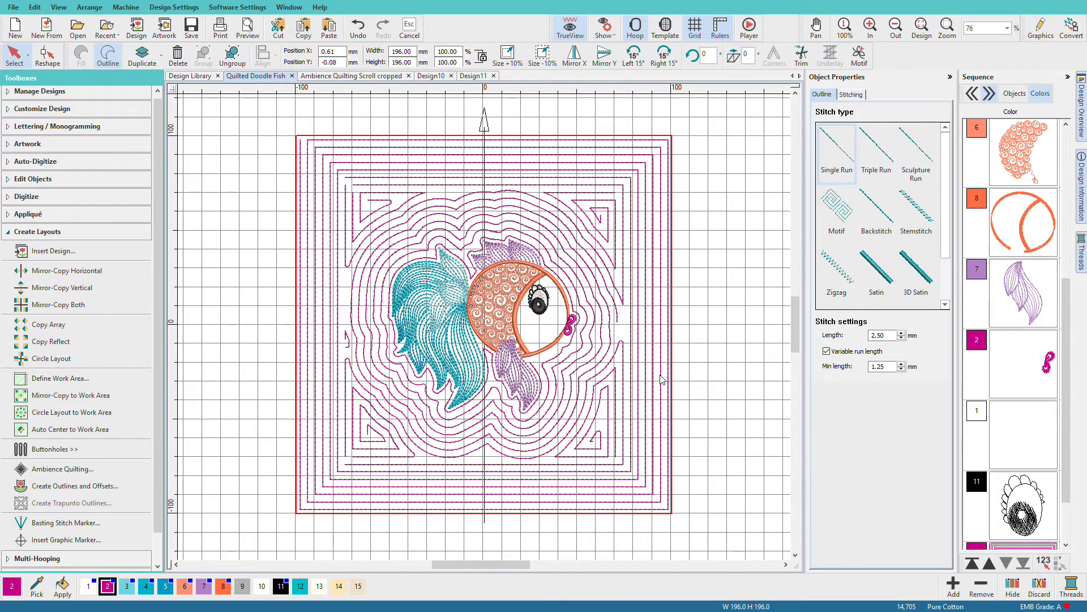
{"action": "left_click", "coordinate": [569, 349]}
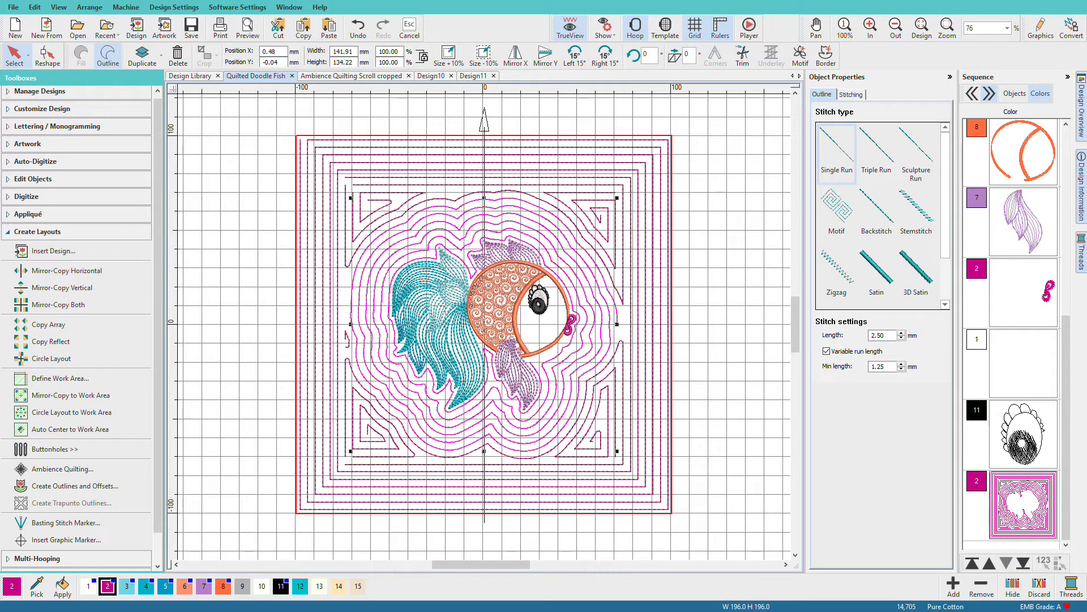
{"action": "left_click", "coordinate": [827, 351]}
{"action": "left_click", "coordinate": [876, 209]}
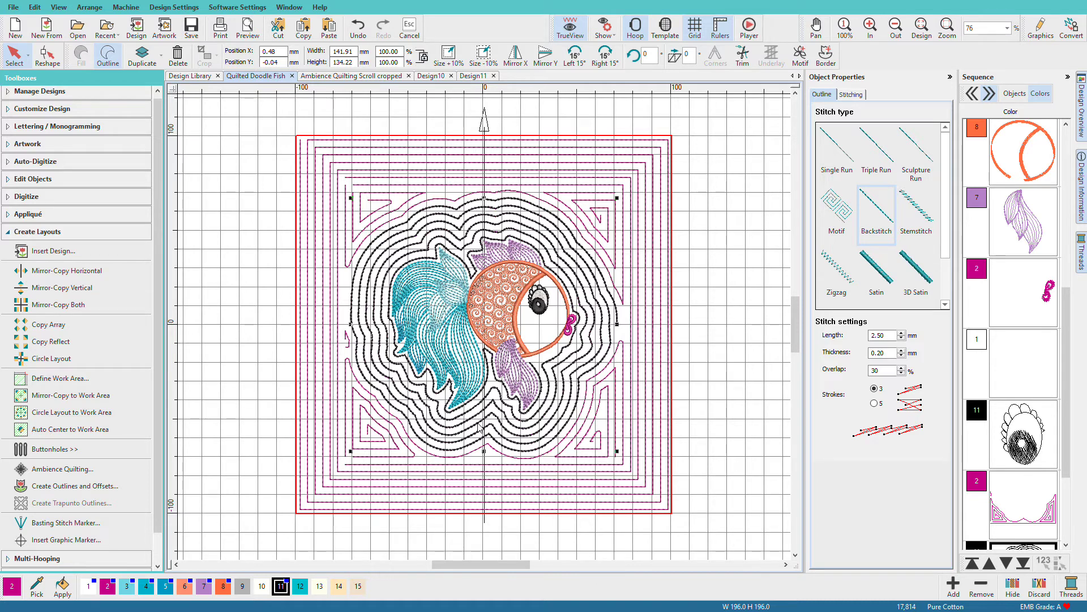
{"action": "key", "text": "Delete"}
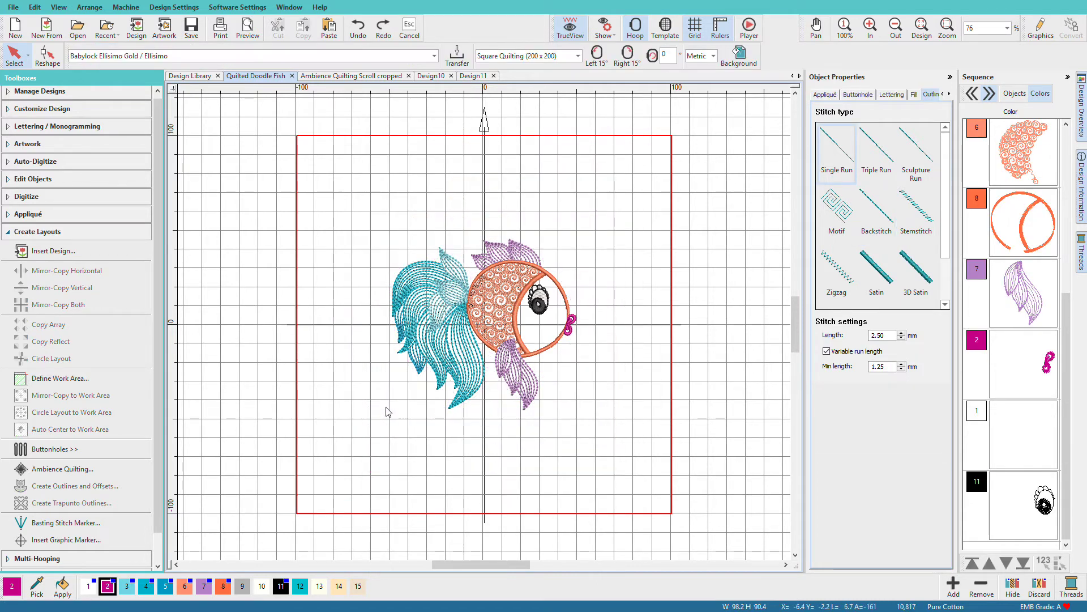
Step: Choose Scroll Clipped as the quilting type and generate it around the fish
{"action": "left_click", "coordinate": [80, 478]}
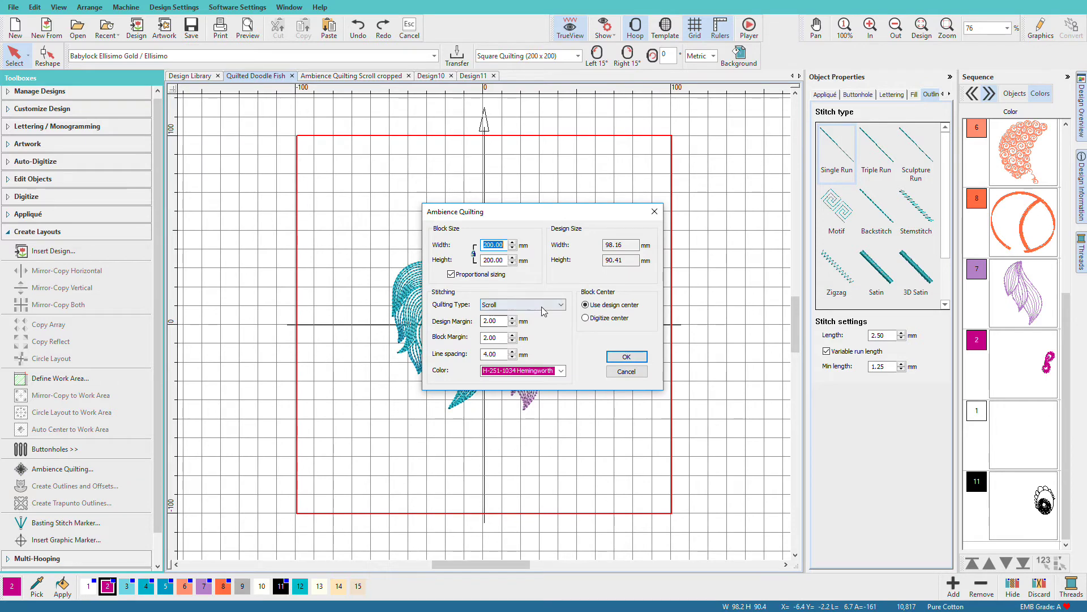
{"action": "left_click", "coordinate": [561, 306]}
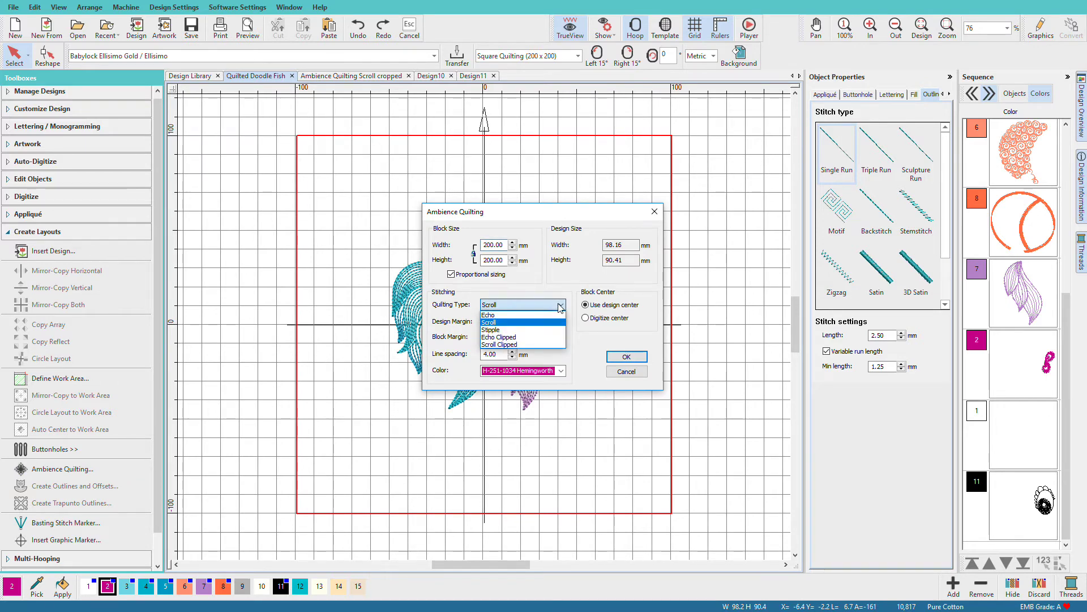
{"action": "left_click", "coordinate": [540, 345]}
{"action": "left_click", "coordinate": [624, 358]}
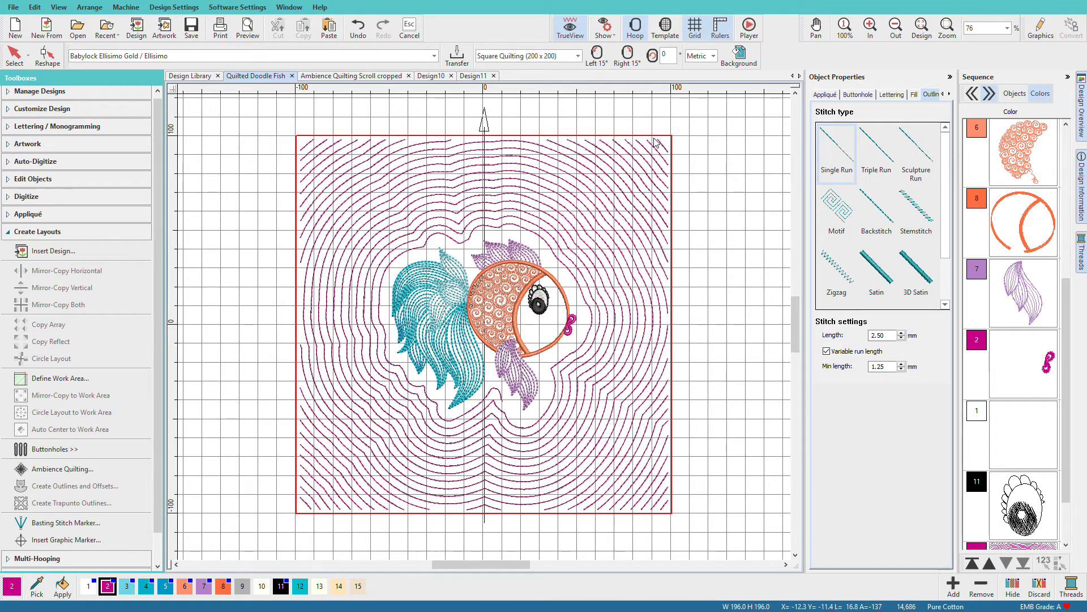
Step: On the Ambience Quilting Scroll cropped design, recolour the scroll quilting background to black swatch 11
{"action": "left_click", "coordinate": [394, 76]}
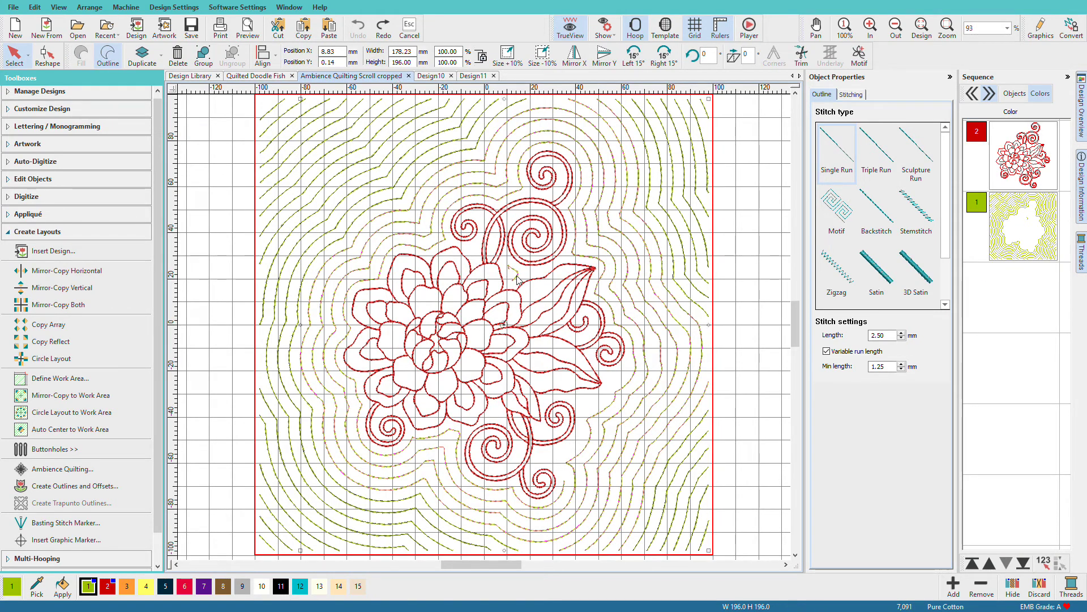
{"action": "key", "text": "Tab"}
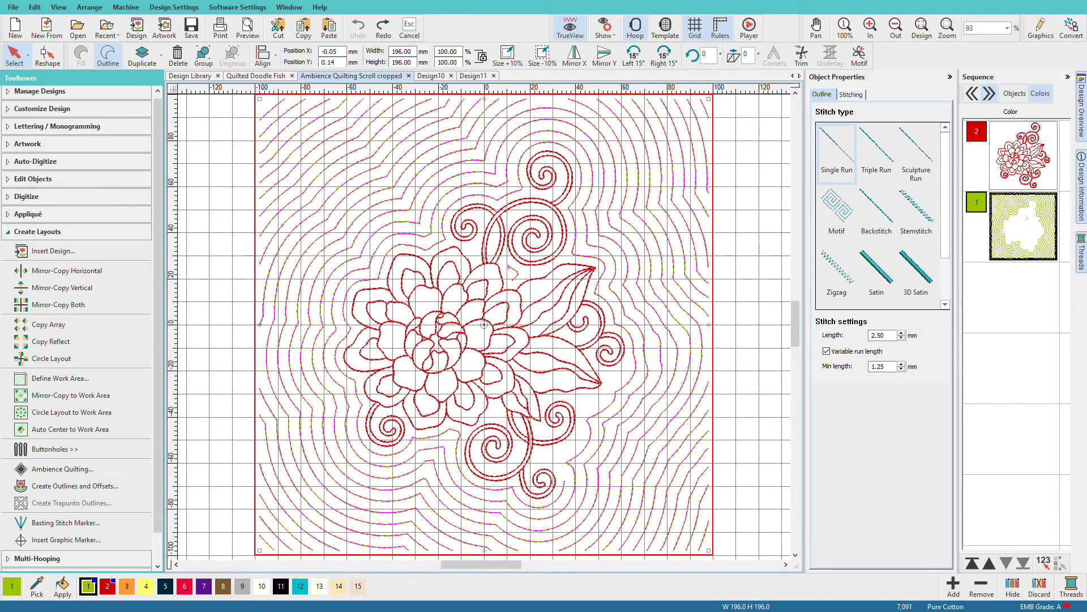
{"action": "left_click", "coordinate": [281, 586]}
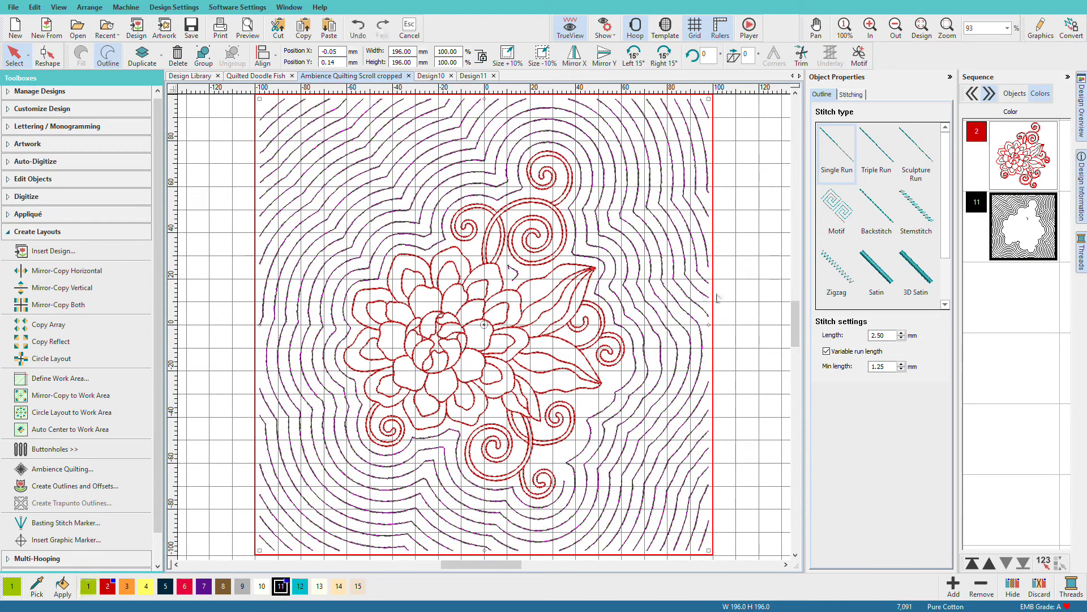
{"action": "left_click", "coordinate": [761, 299]}
Step: Delete the small stray object near the flower
{"action": "left_click", "coordinate": [514, 273]}
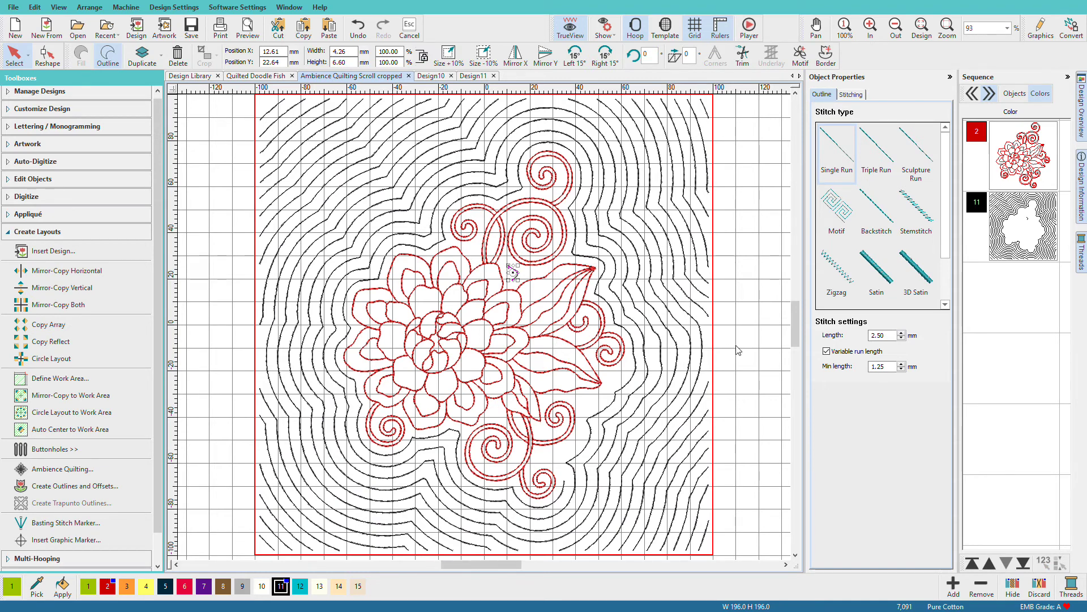
{"action": "left_click", "coordinate": [496, 272]}
{"action": "left_click", "coordinate": [514, 273]}
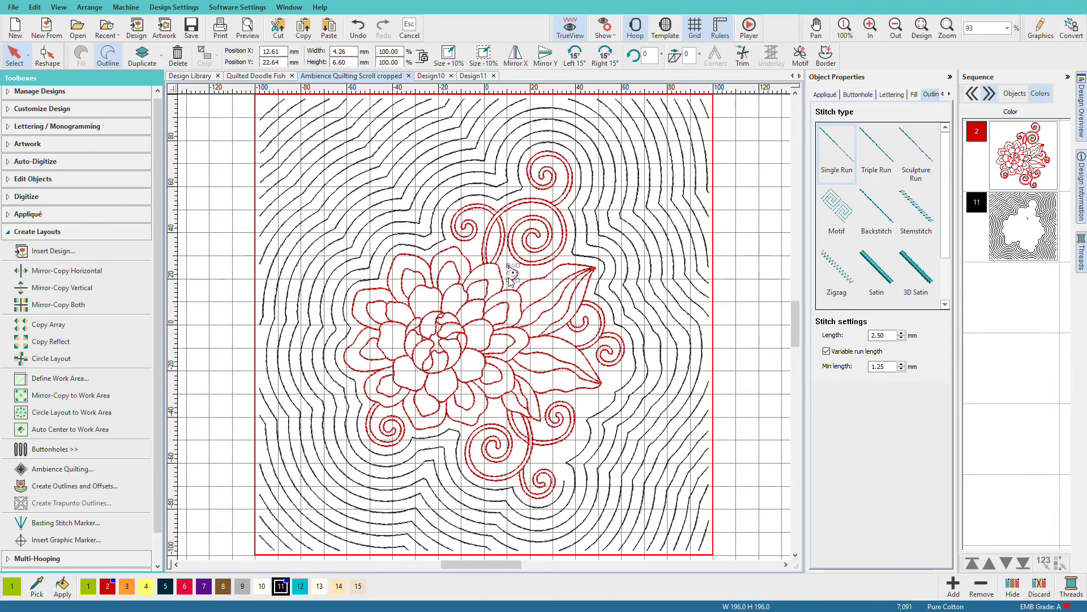
{"action": "key", "text": "Delete"}
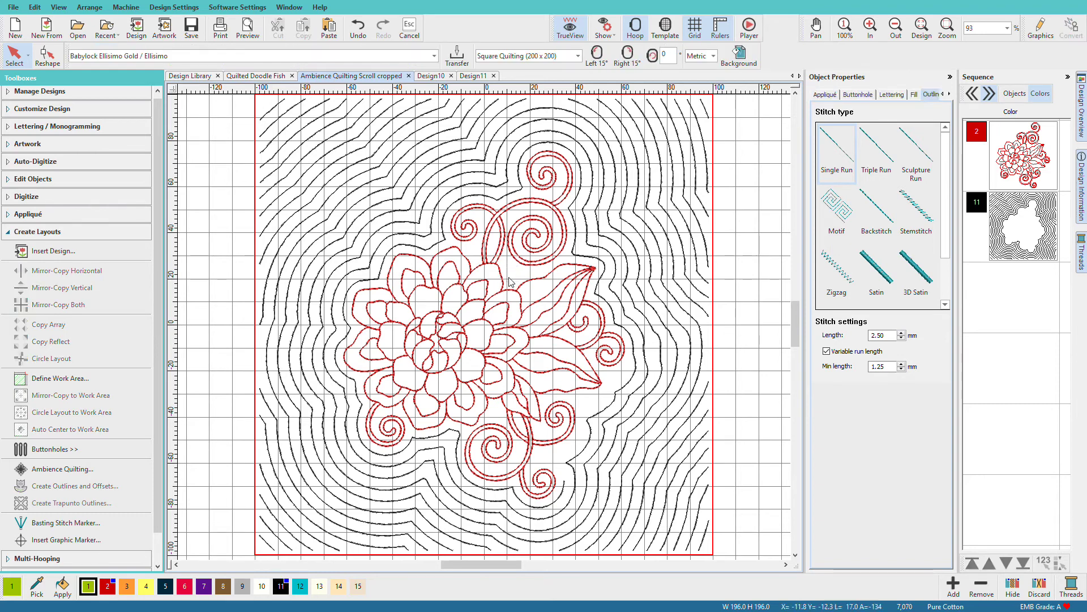